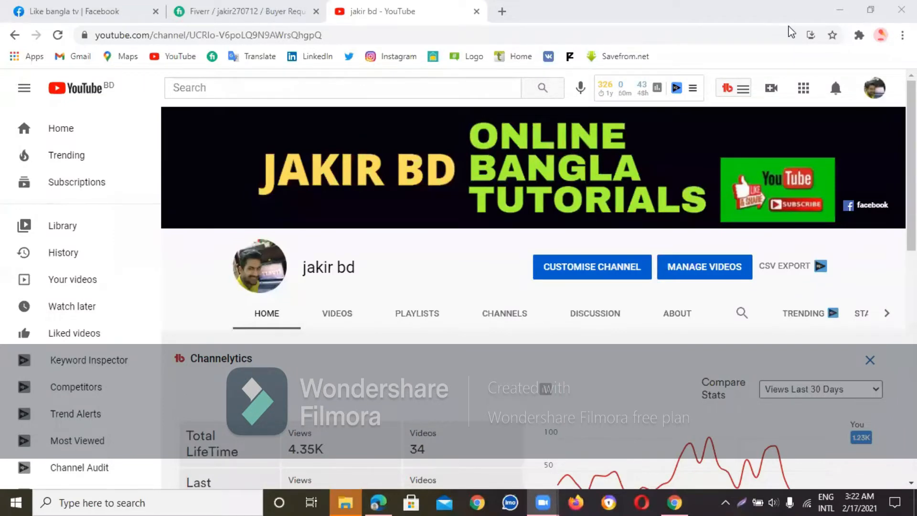
Minimize the browser and open Computer Management for this computer from the desktop.
{"action": "left_click", "coordinate": [751, 29]}
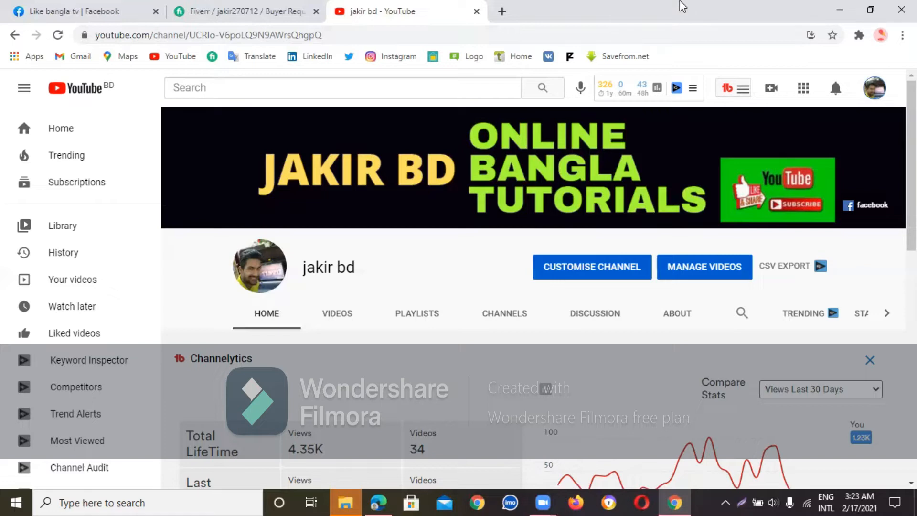
{"action": "left_click", "coordinate": [841, 9]}
{"action": "left_click", "coordinate": [840, 9]}
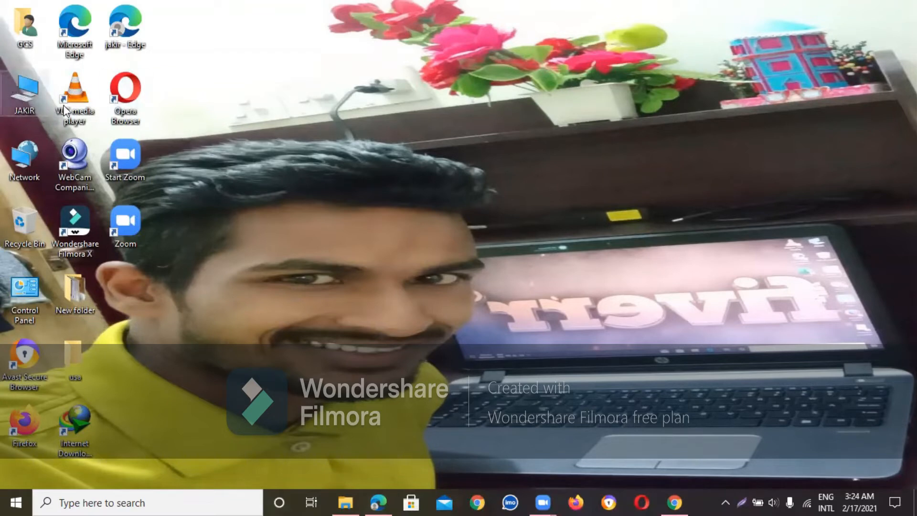
{"action": "right_click", "coordinate": [15, 96]}
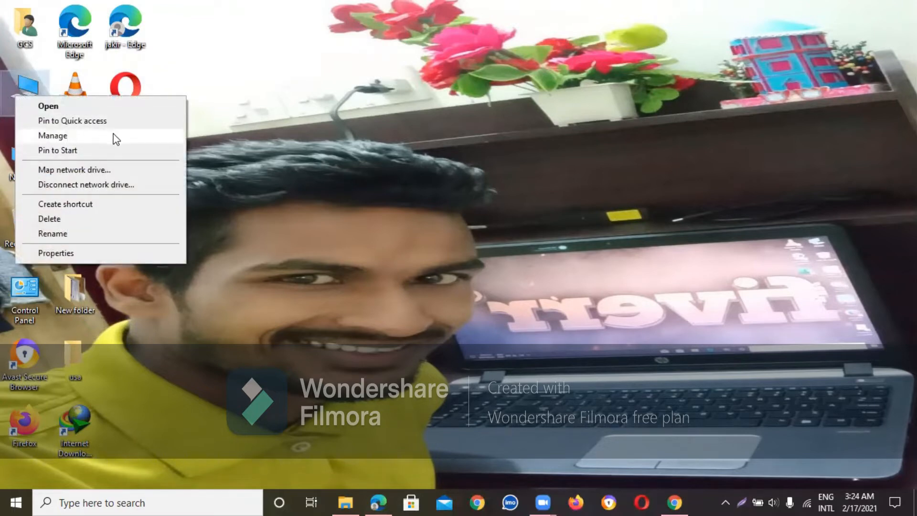
{"action": "left_click", "coordinate": [158, 135]}
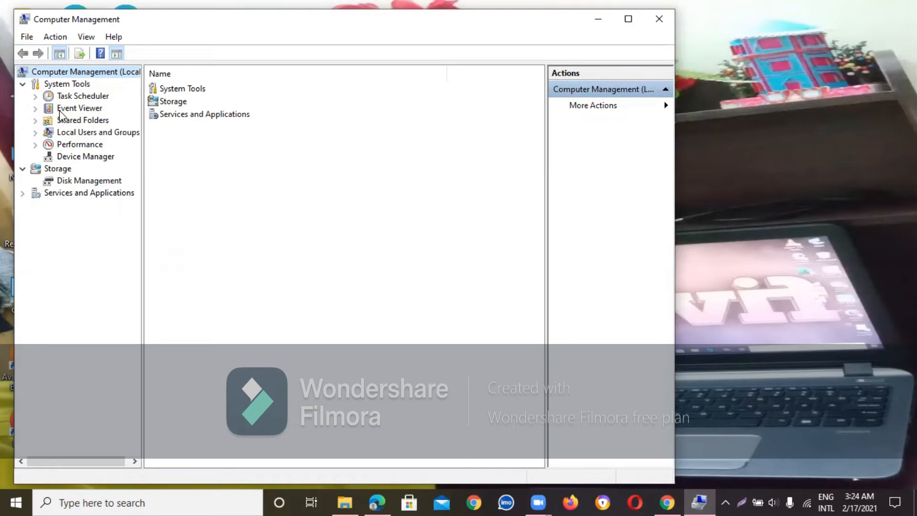
Look through Event Viewer's Custom Views, Windows Logs, and Applications and Services Logs, and collapse Event Viewer.
{"action": "left_click", "coordinate": [35, 109]}
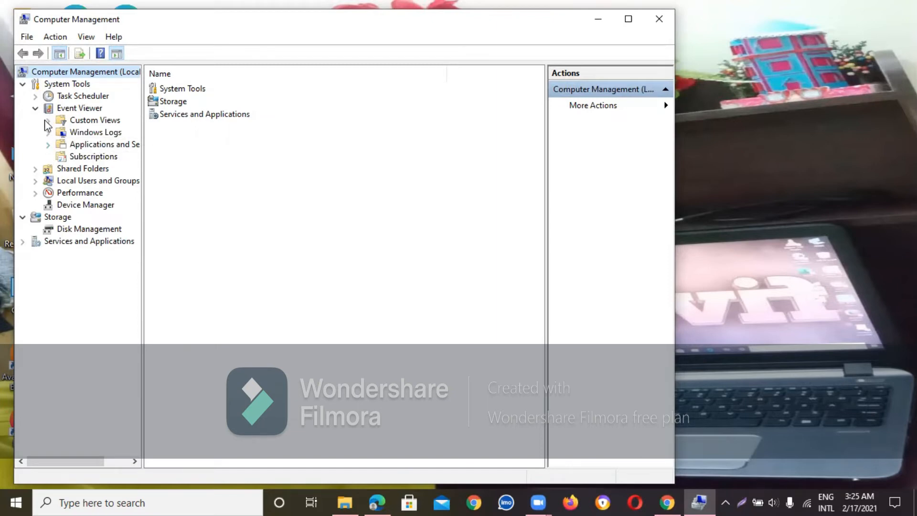
{"action": "left_click", "coordinate": [63, 148]}
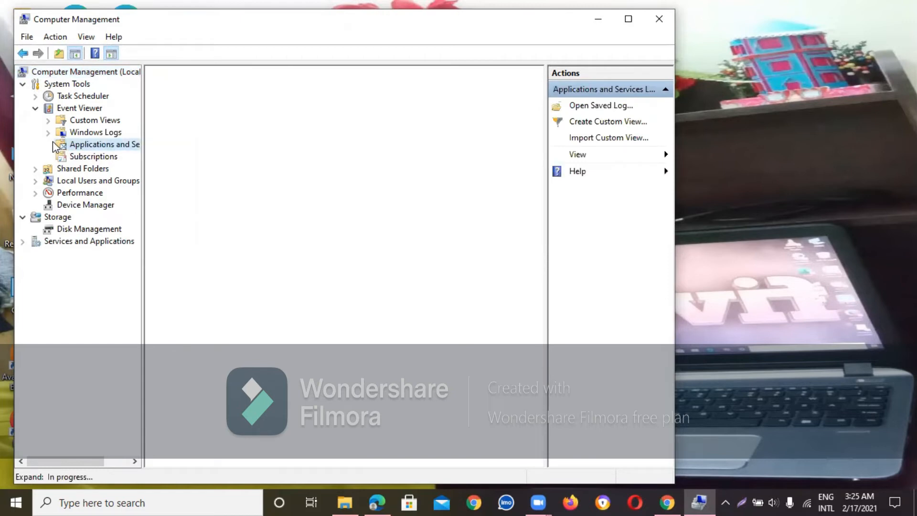
{"action": "left_click", "coordinate": [49, 145]}
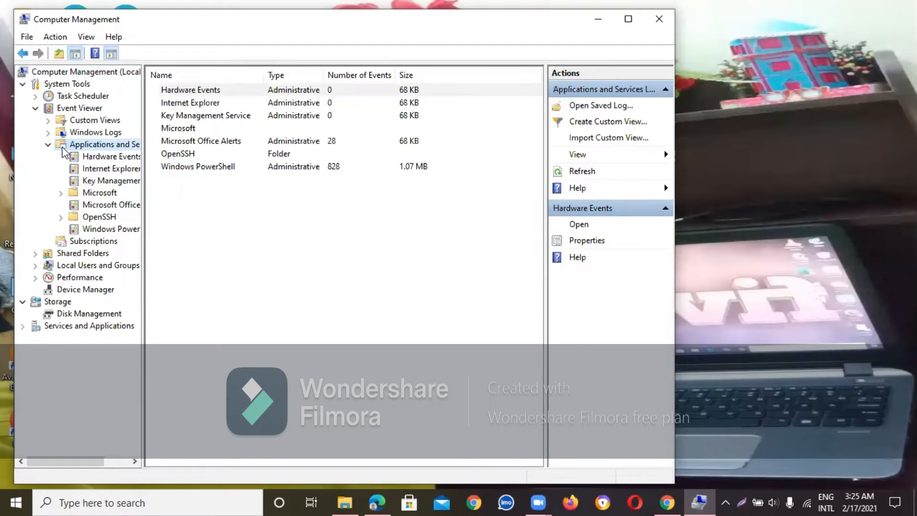
{"action": "left_click", "coordinate": [85, 124]}
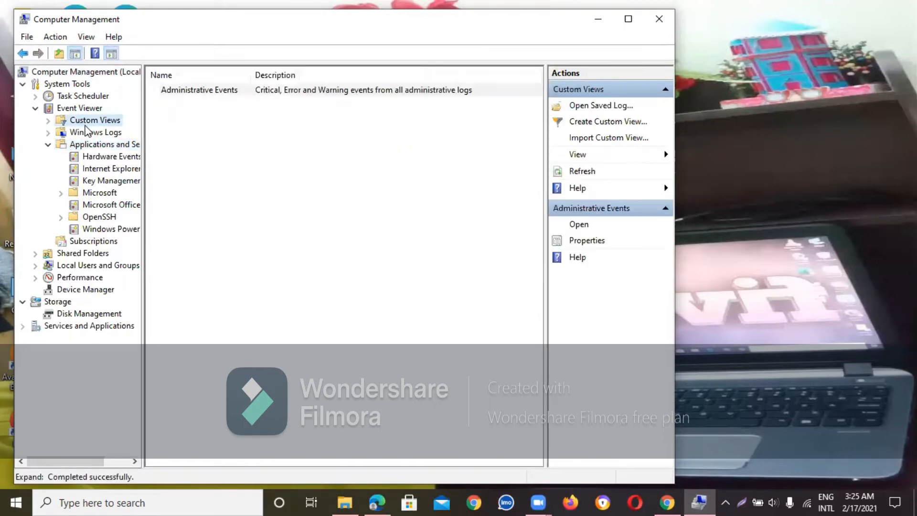
{"action": "left_click", "coordinate": [86, 132]}
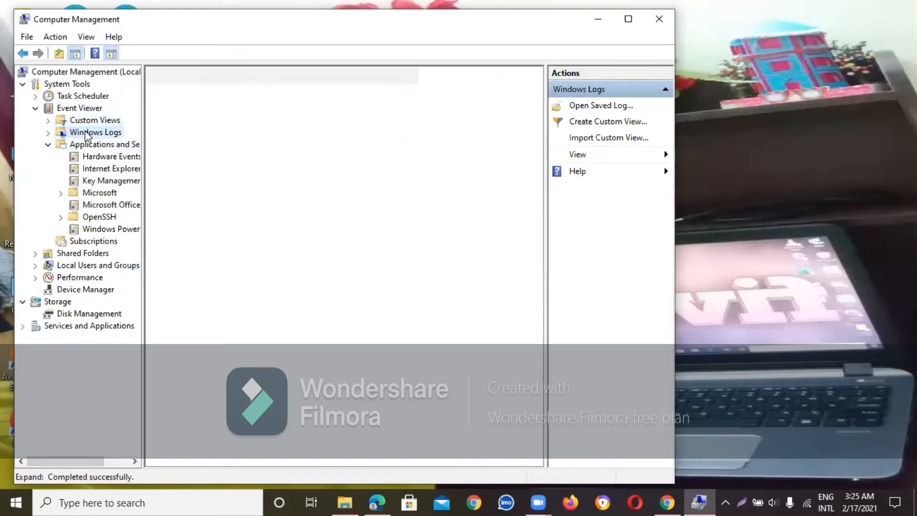
{"action": "left_click", "coordinate": [49, 122]}
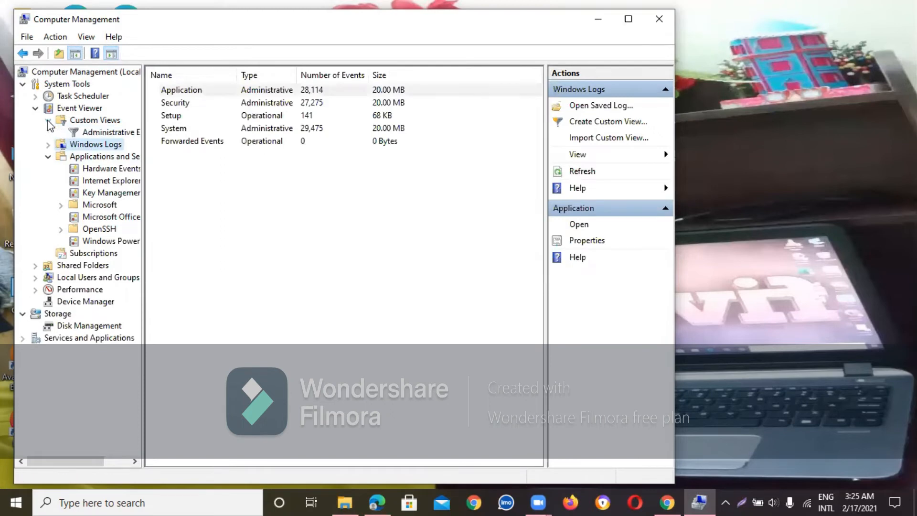
{"action": "left_click", "coordinate": [48, 145]}
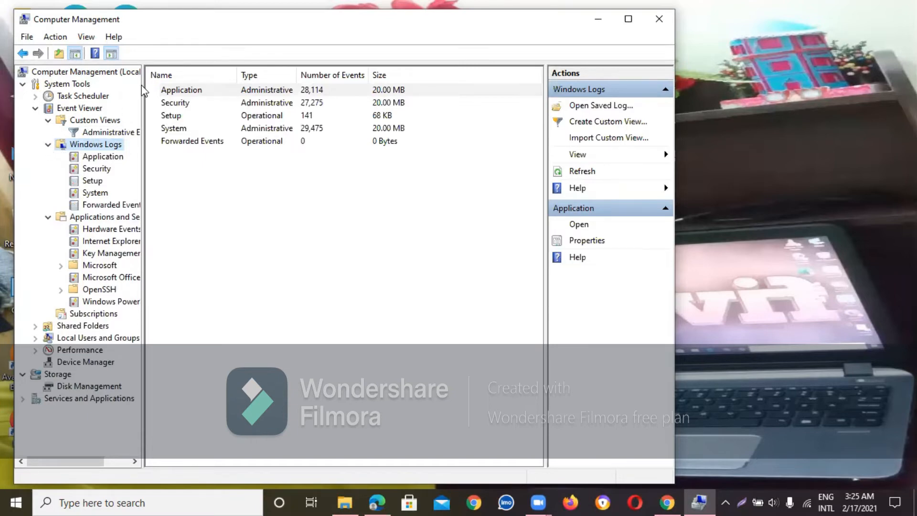
{"action": "left_click", "coordinate": [35, 109]}
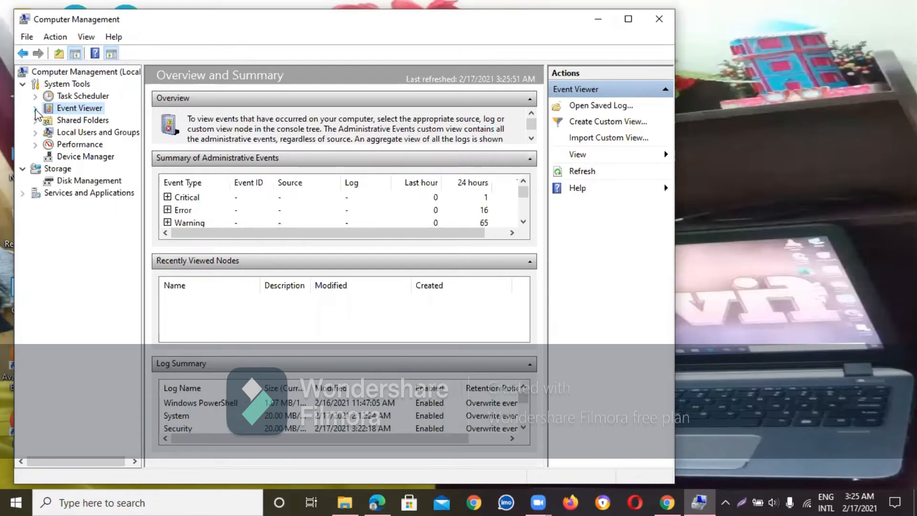
Clear the Application log under Event Viewer's Windows Logs without saving its contents.
{"action": "left_click", "coordinate": [35, 108]}
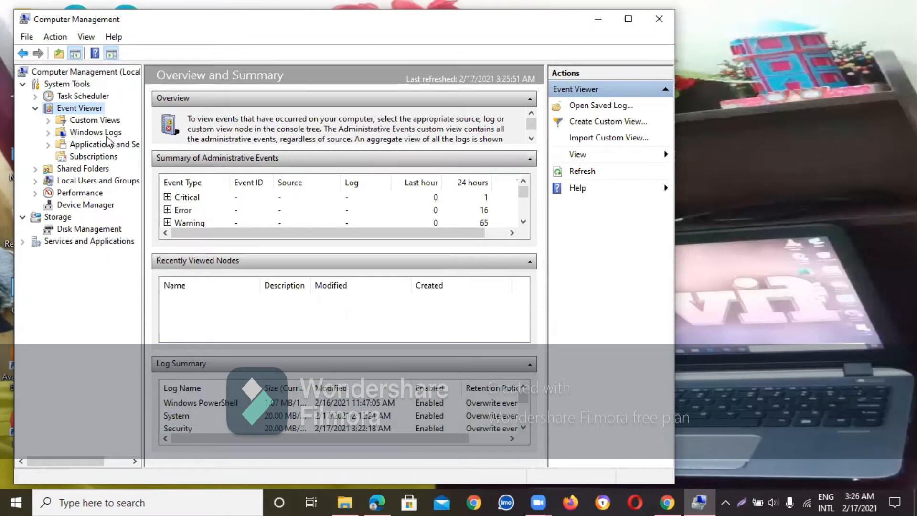
{"action": "left_click", "coordinate": [49, 132]}
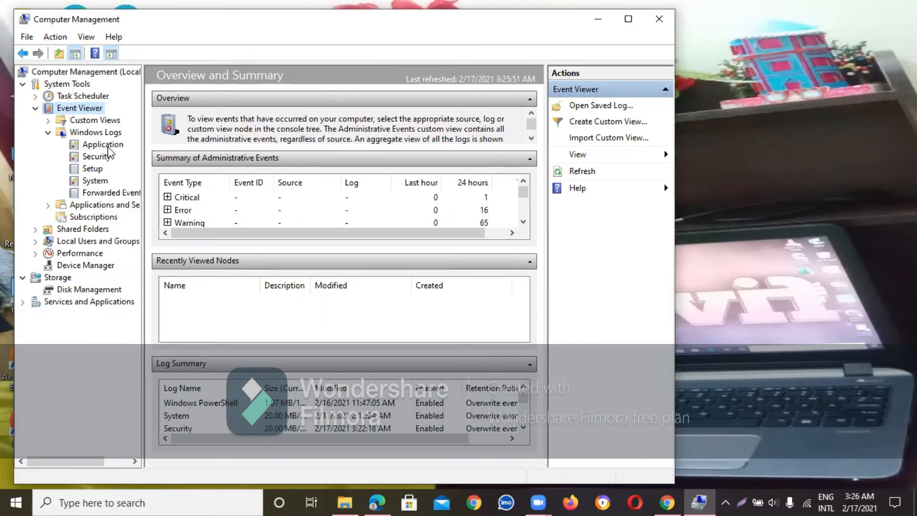
{"action": "left_click", "coordinate": [108, 148]}
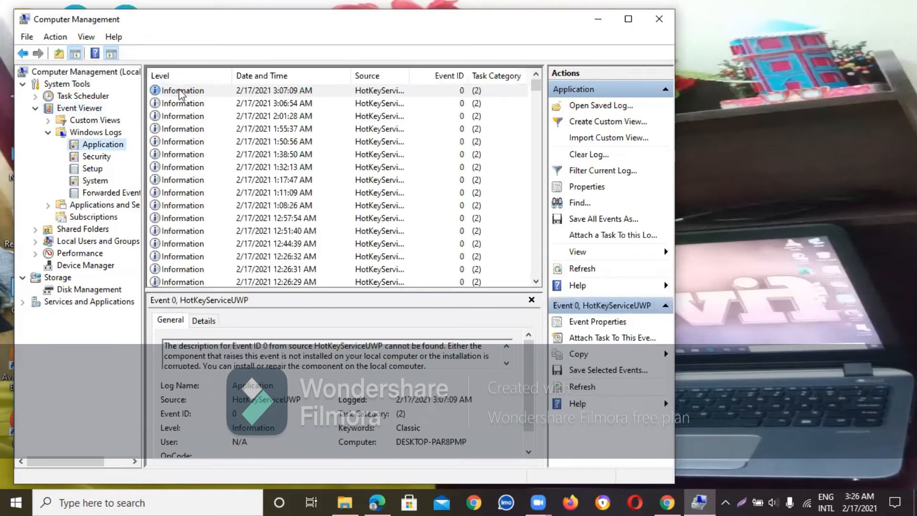
{"action": "mouse_move", "coordinate": [537, 91]}
{"action": "left_mouse_down"}
{"action": "mouse_move", "coordinate": [536, 289]}
{"action": "mouse_move", "coordinate": [534, 87]}
{"action": "left_mouse_up"}
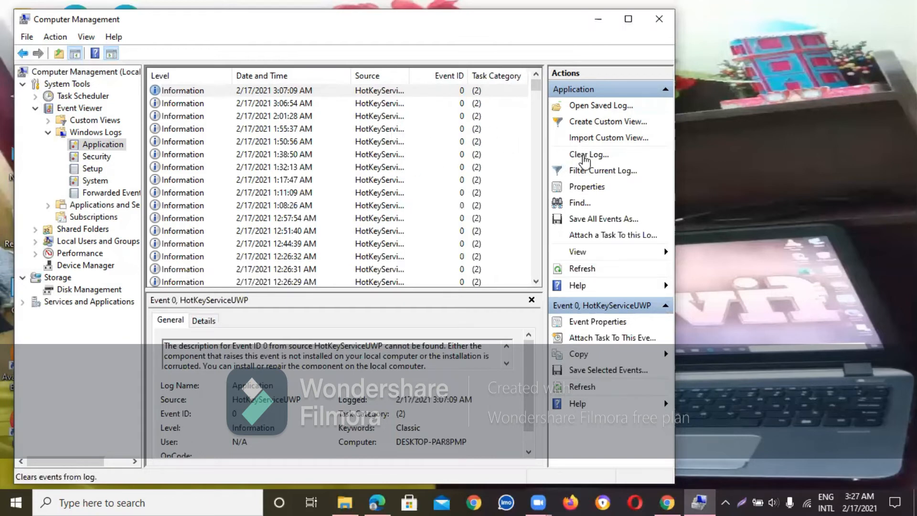
{"action": "left_click", "coordinate": [584, 158]}
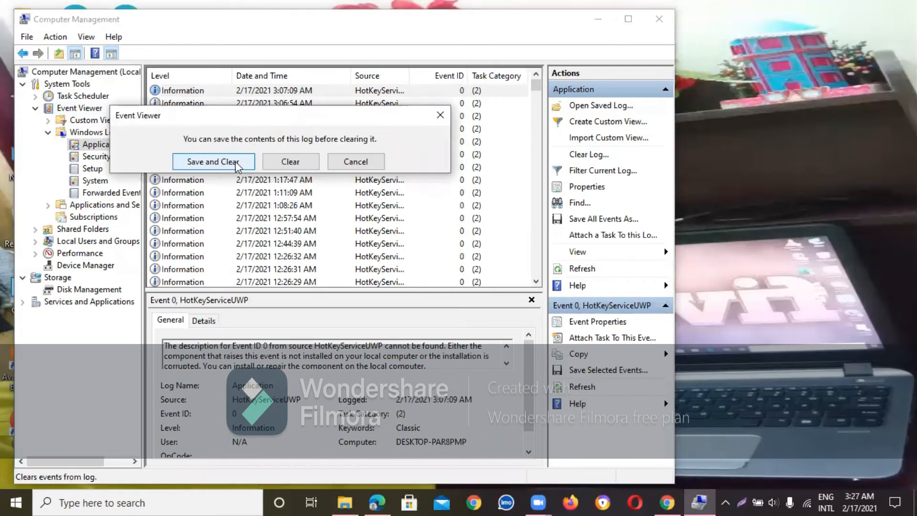
{"action": "left_click", "coordinate": [290, 162]}
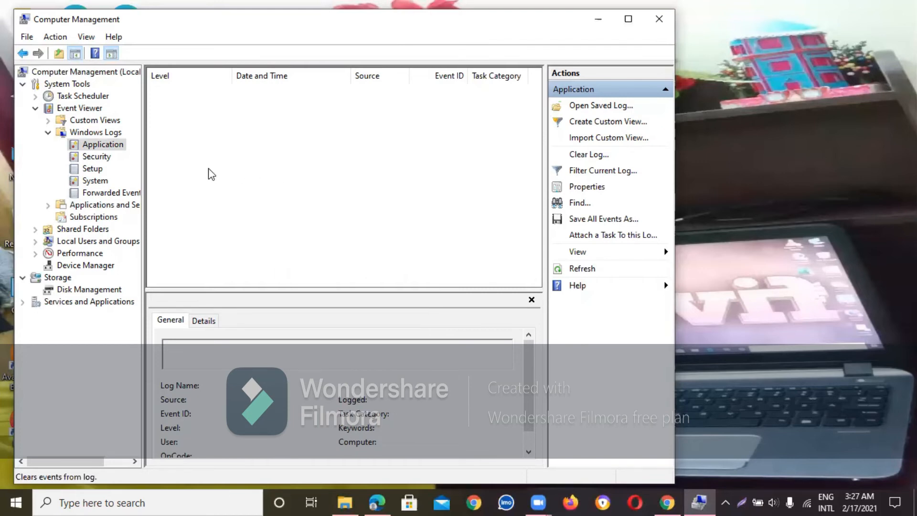
Clear the Security log under Windows Logs without saving its contents.
{"action": "left_click", "coordinate": [97, 157]}
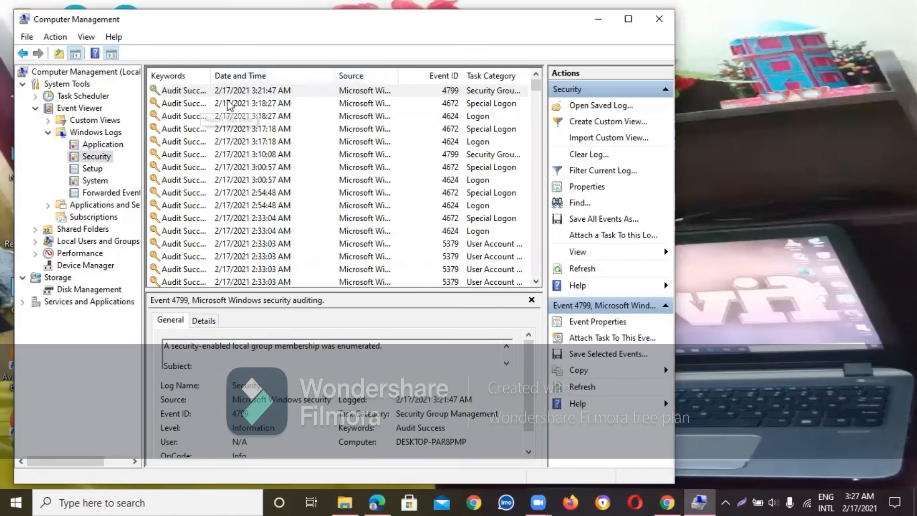
{"action": "mouse_move", "coordinate": [538, 84]}
{"action": "left_mouse_down"}
{"action": "mouse_move", "coordinate": [538, 279]}
{"action": "mouse_move", "coordinate": [538, 85]}
{"action": "left_mouse_up"}
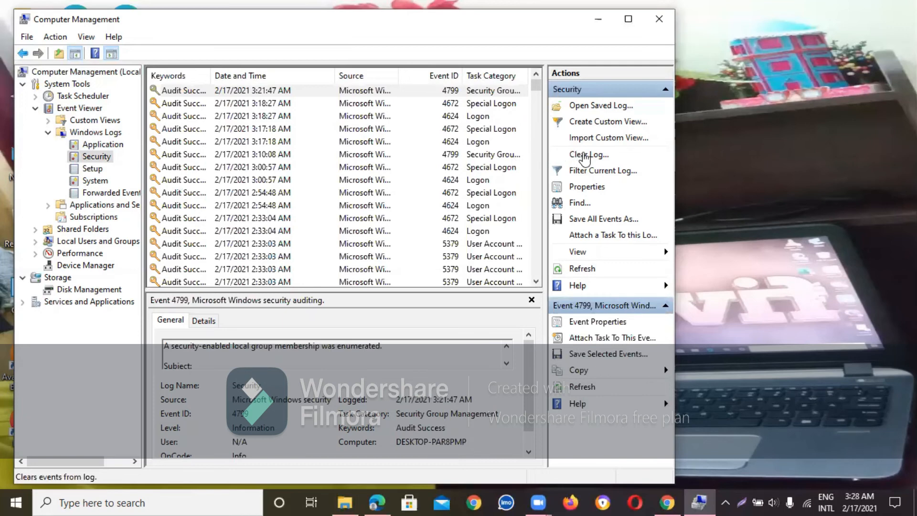
{"action": "left_click", "coordinate": [585, 155]}
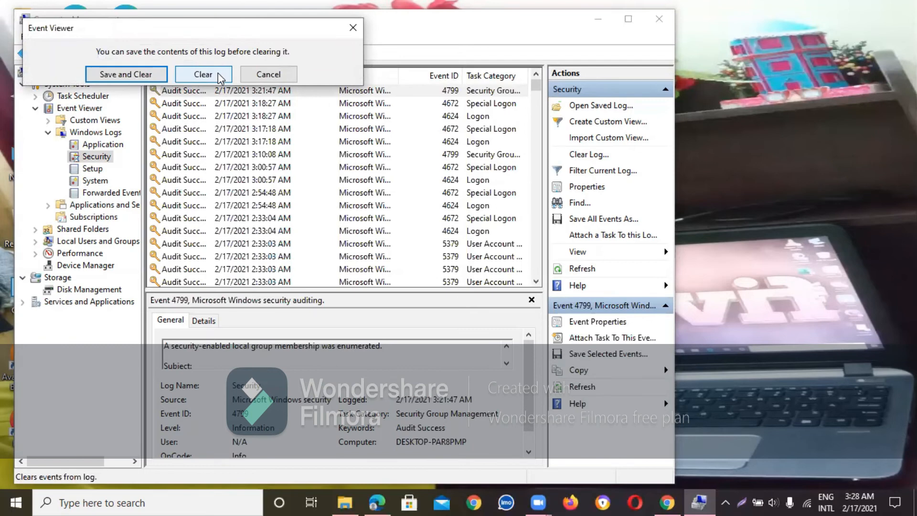
{"action": "left_click", "coordinate": [204, 75]}
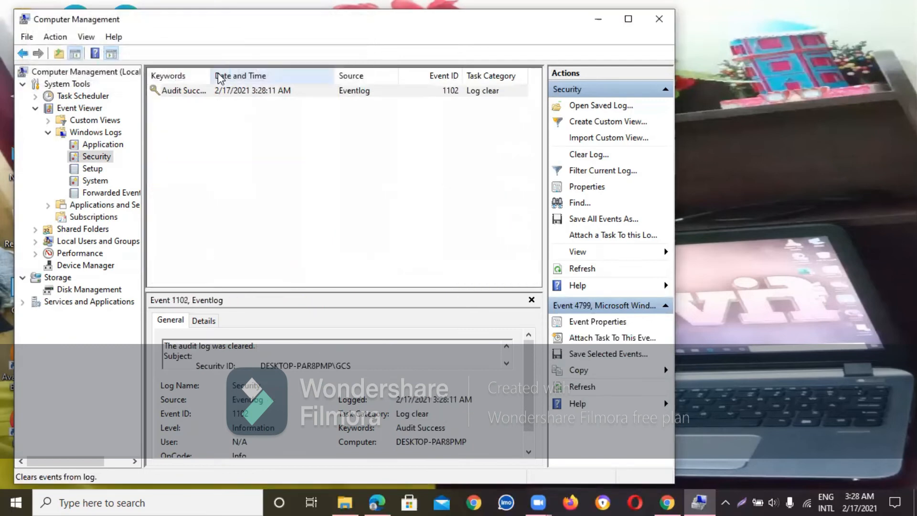
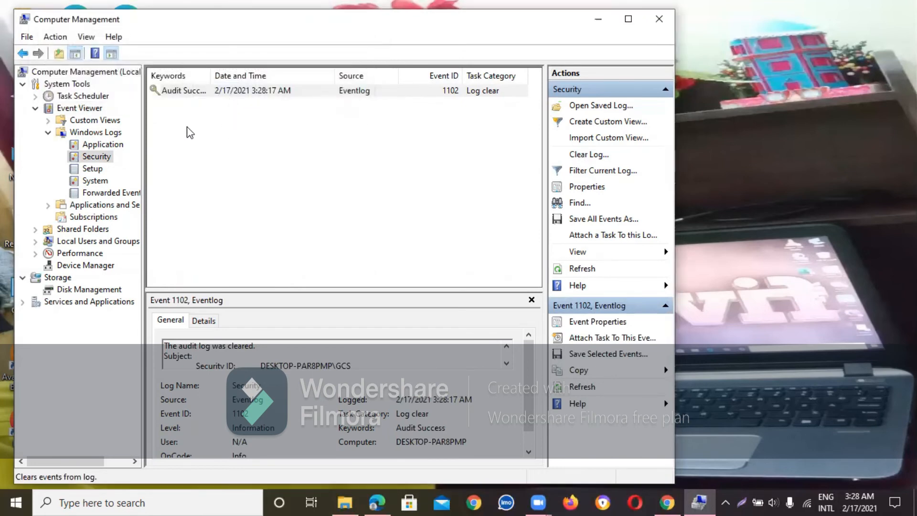
Clear the Setup log under Windows Logs without saving its contents.
{"action": "left_click", "coordinate": [92, 169]}
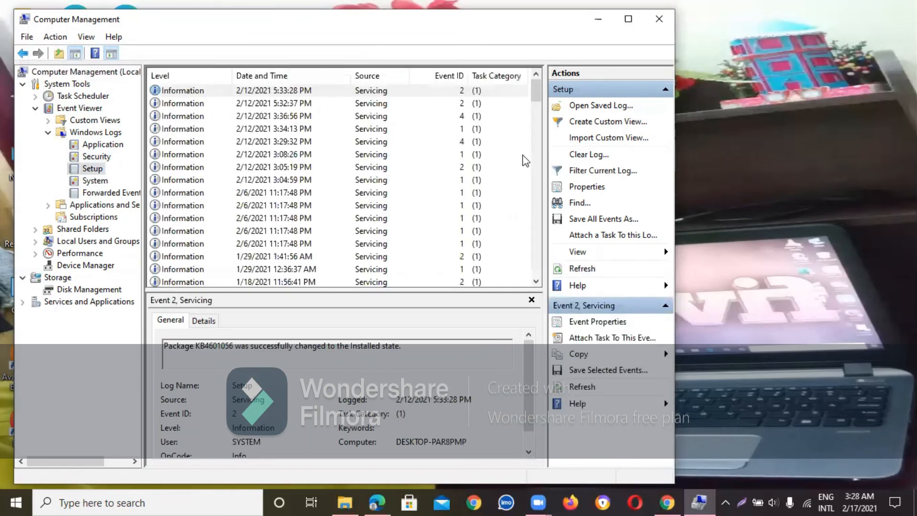
{"action": "left_click", "coordinate": [580, 155]}
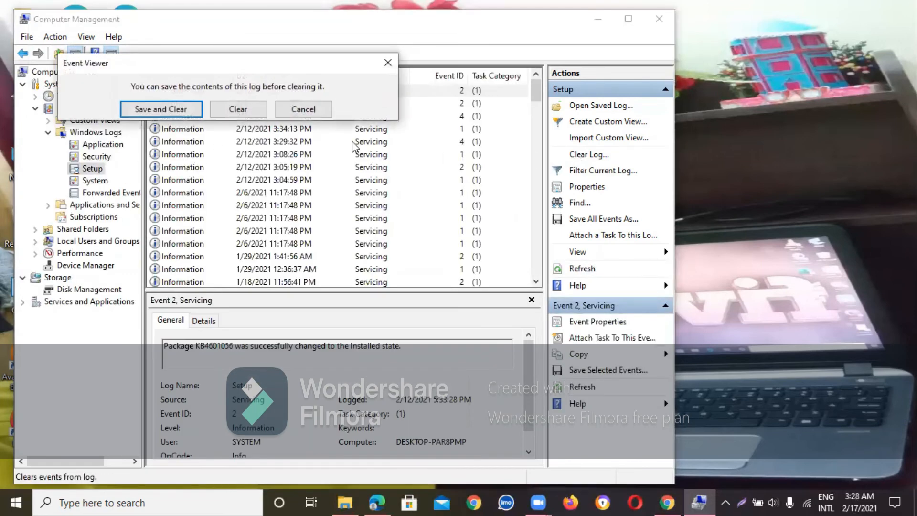
{"action": "left_click", "coordinate": [237, 110]}
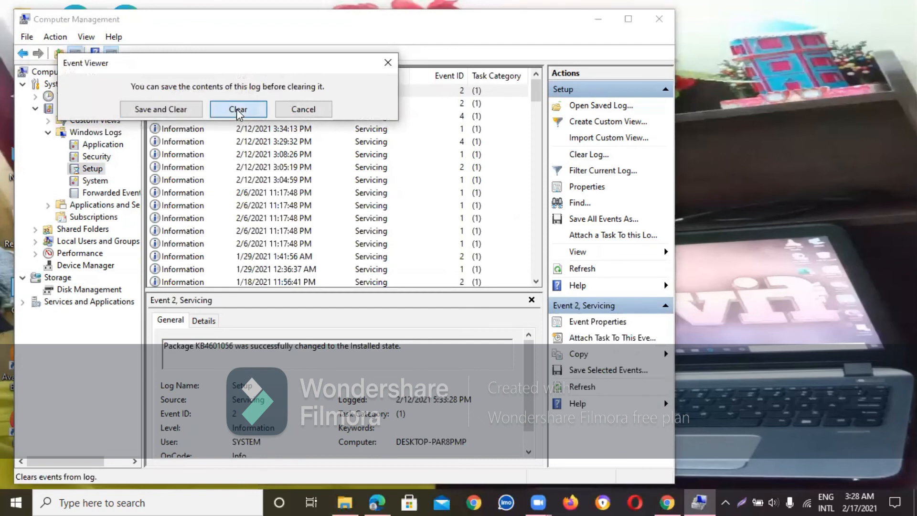
Clear the System log under Windows Logs without saving its contents.
{"action": "left_click", "coordinate": [107, 183]}
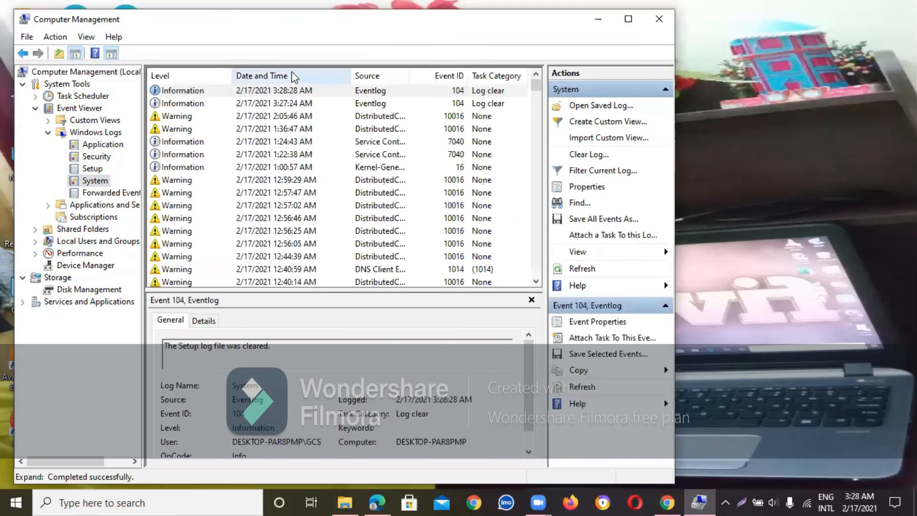
{"action": "left_click", "coordinate": [579, 155]}
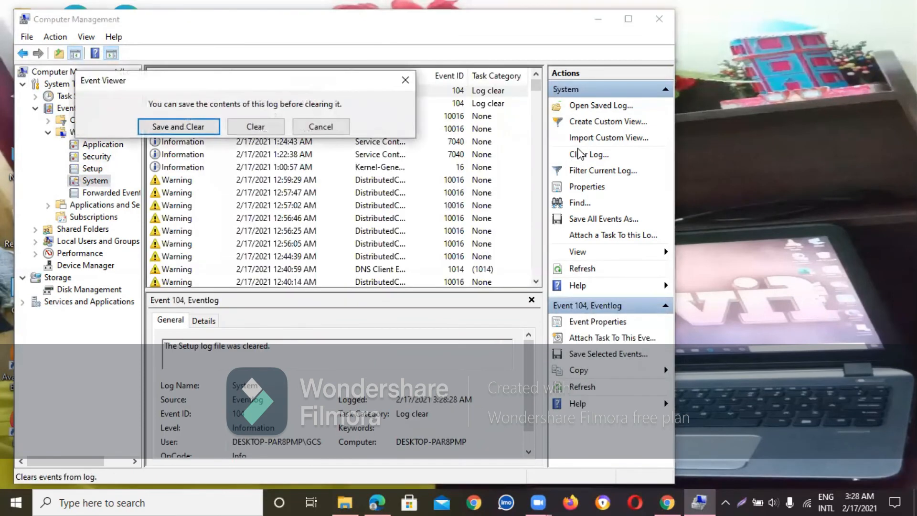
{"action": "left_click", "coordinate": [259, 129]}
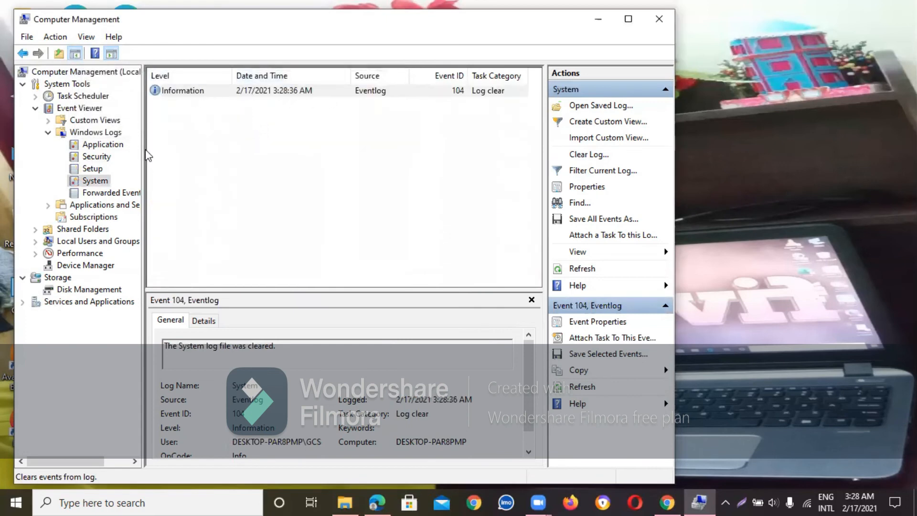
Check the Forwarded Events log for entries and switch back to the YouTube channel page in Chrome.
{"action": "left_click", "coordinate": [103, 193]}
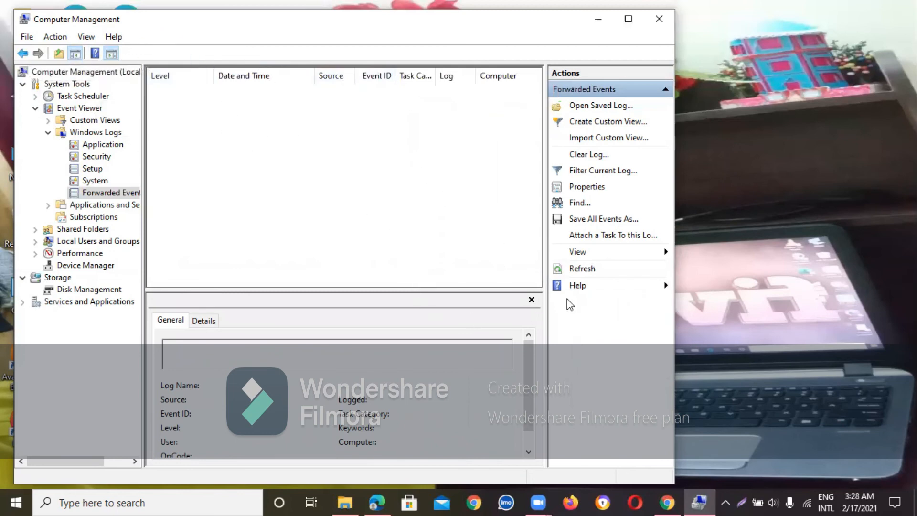
{"action": "left_click", "coordinate": [668, 502]}
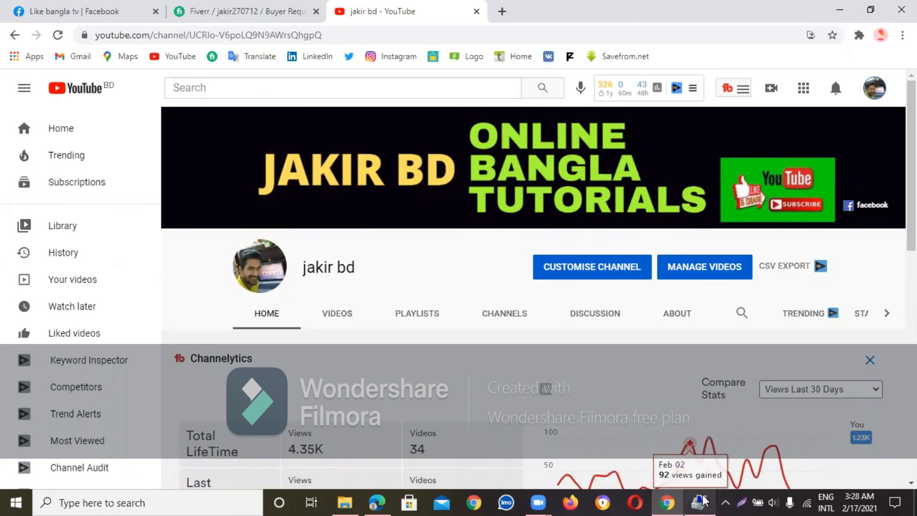
{"action": "mouse_move", "coordinate": [699, 499]}
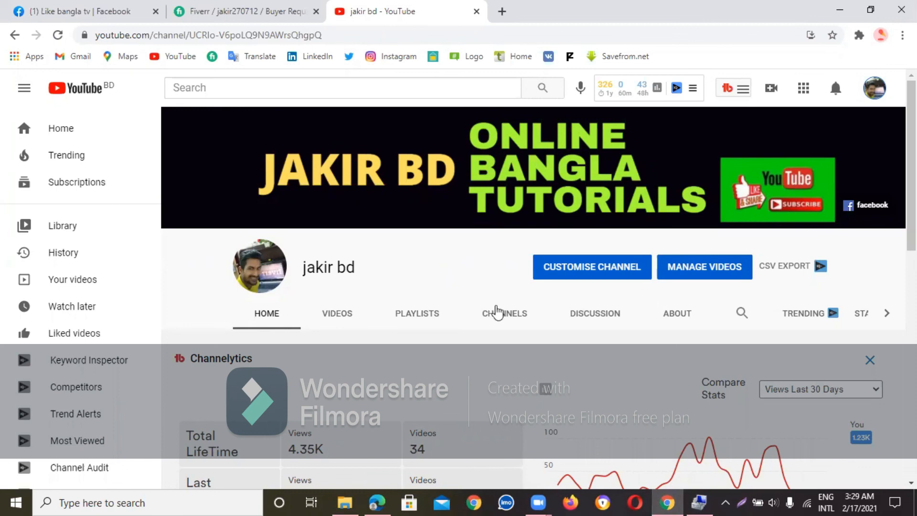
{"action": "mouse_move", "coordinate": [671, 470]}
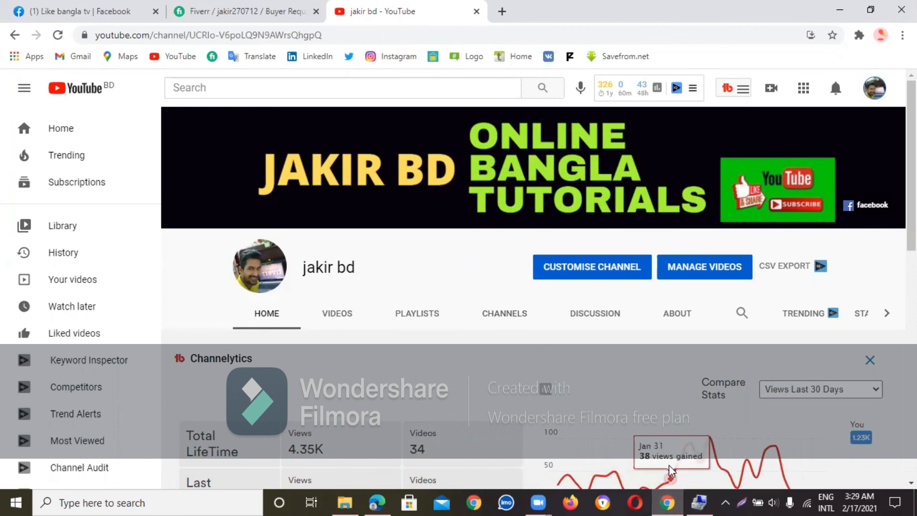